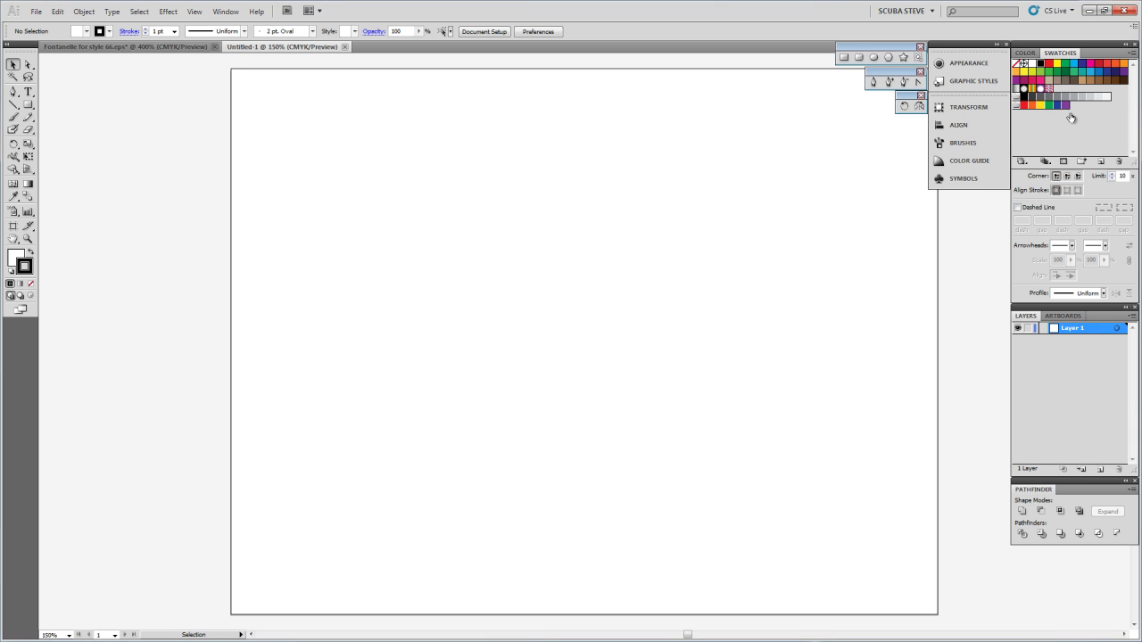
Browse the Open Swatch Library submenu, then dismiss it without loading any library.
click(1134, 55)
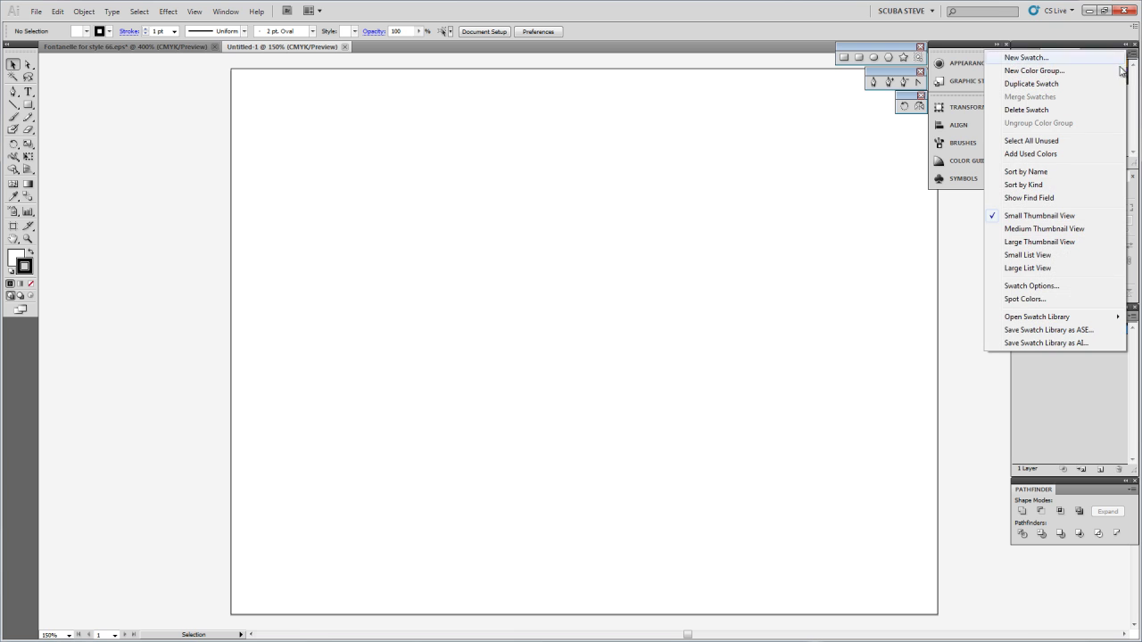
mouse_move(1043, 320)
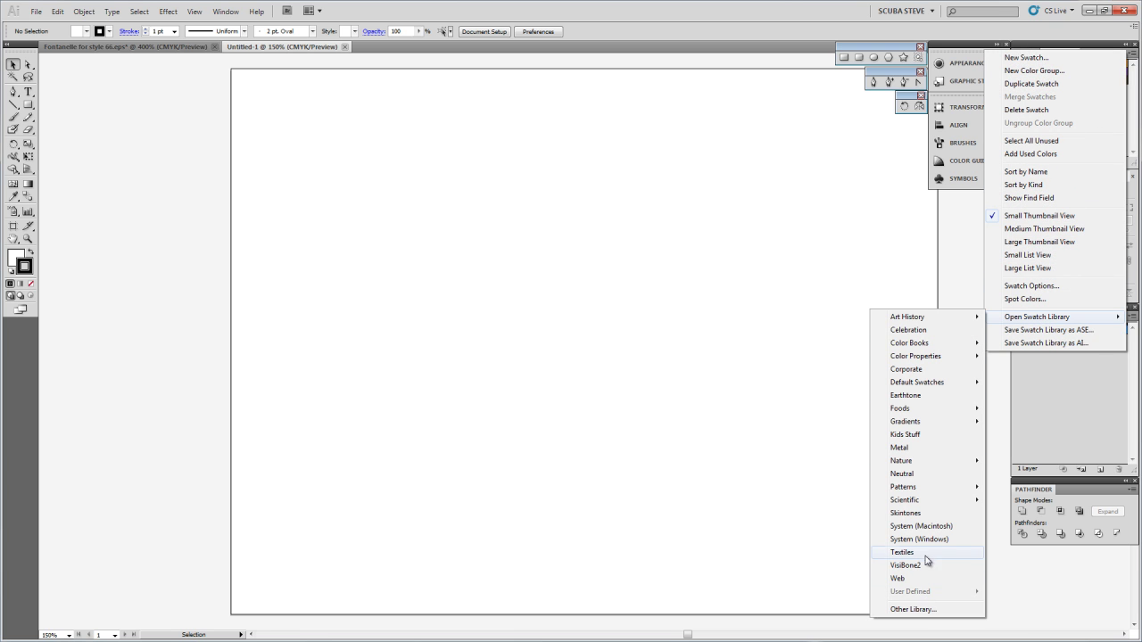
click(884, 284)
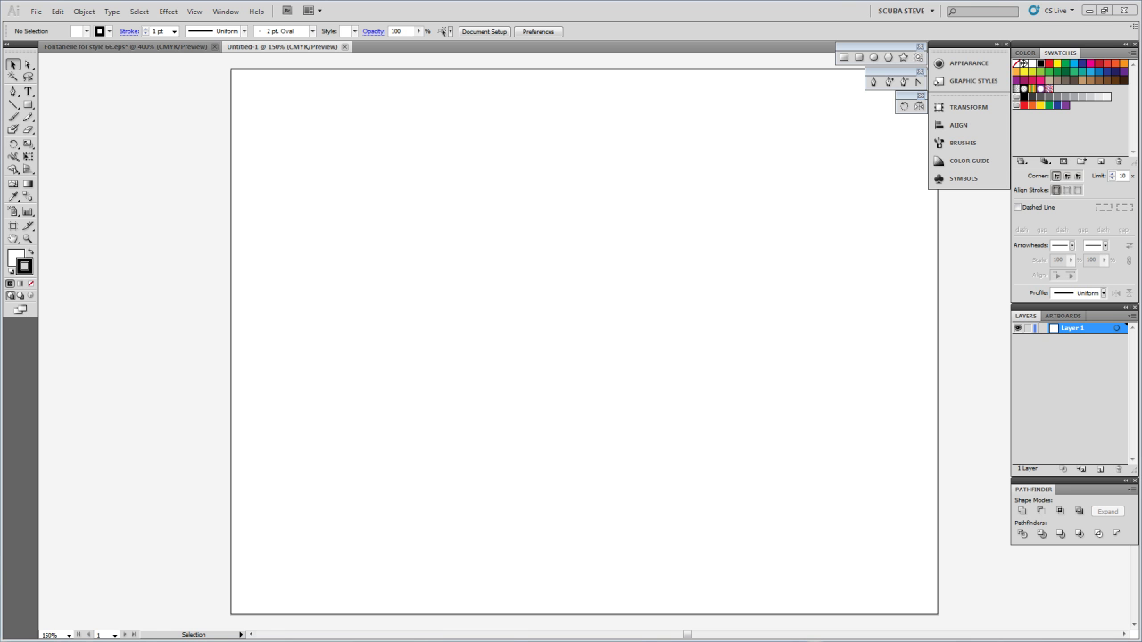
Open Windows Explorer and go to C:\Program Files (x86)\Roland VersaWorks.
key(super+e)
drag(434, 230, 502, 156)
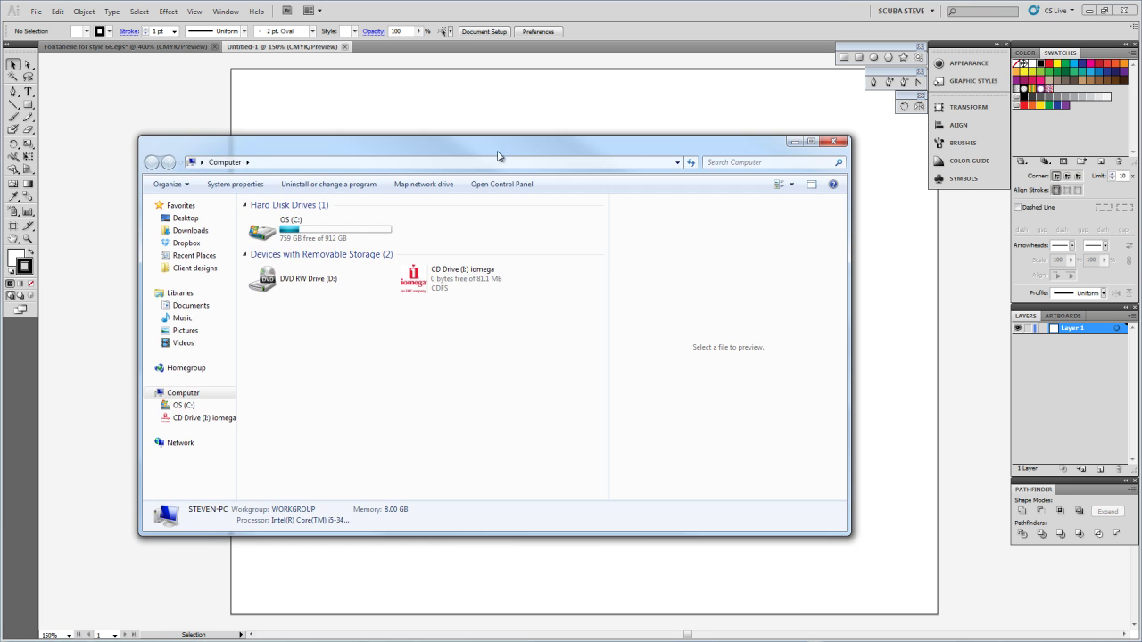
click(302, 227)
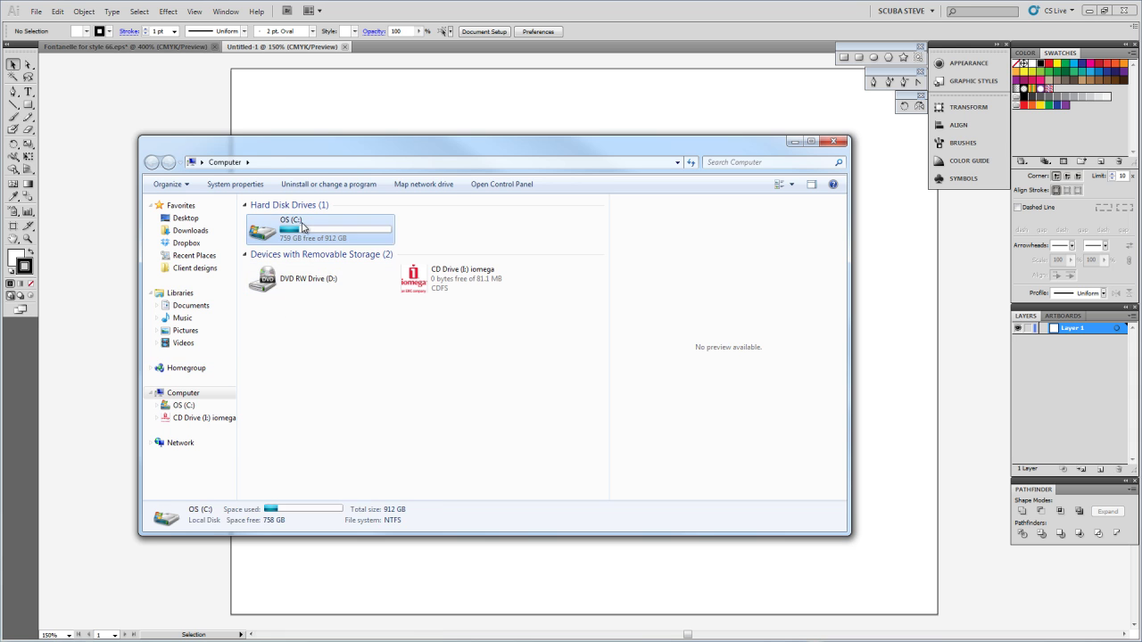
double_click(301, 226)
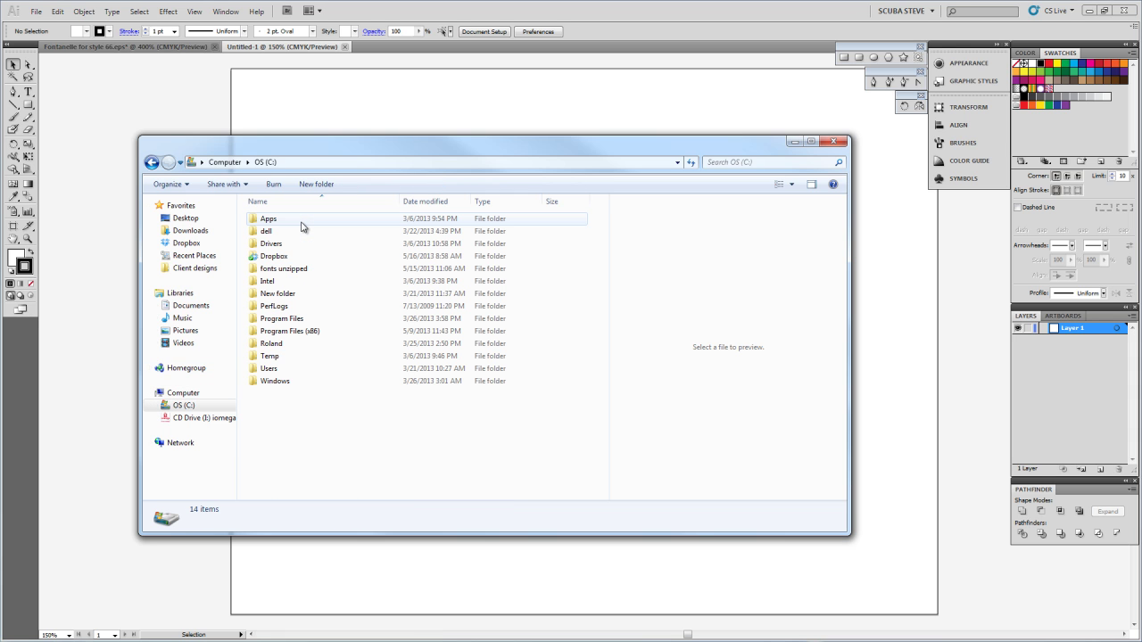
double_click(283, 334)
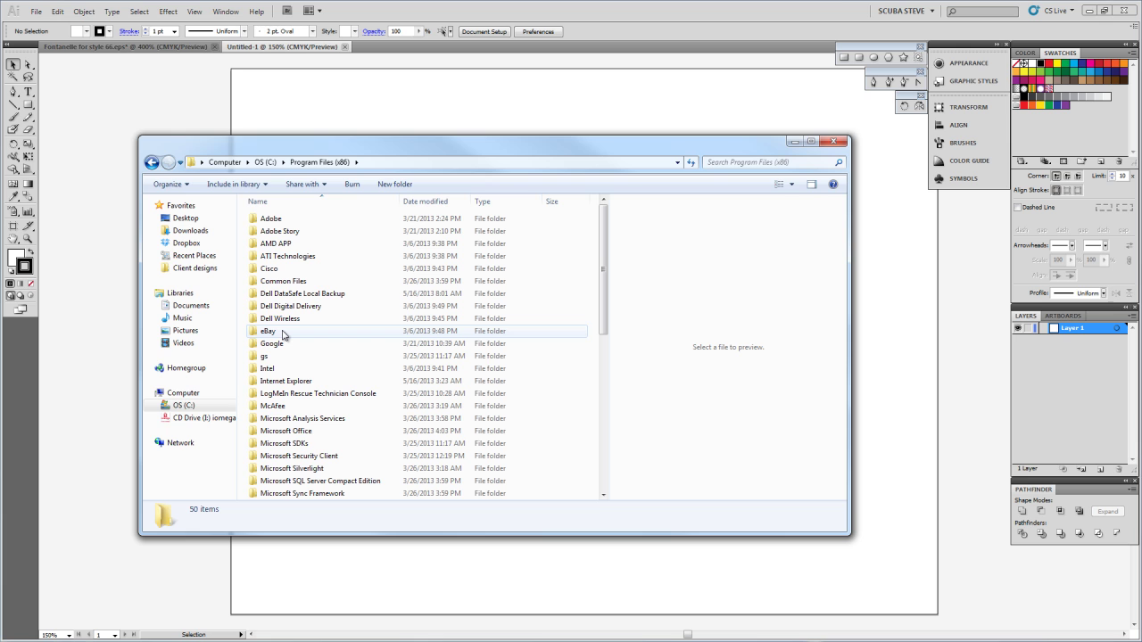
click(328, 368)
scroll(328, 368, down, 6)
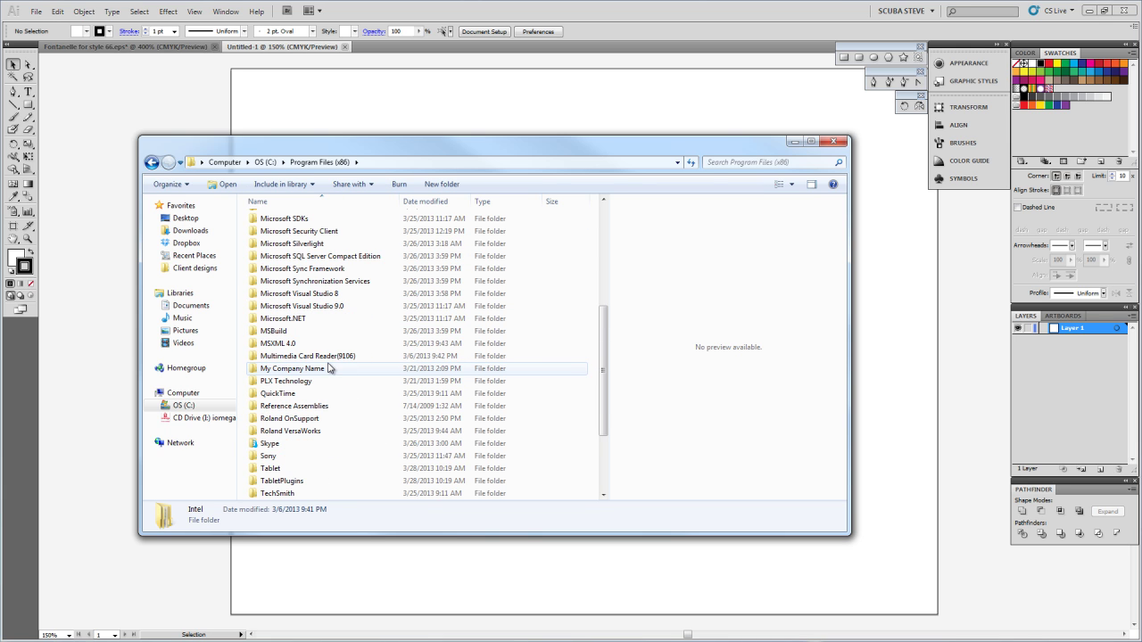
double_click(297, 432)
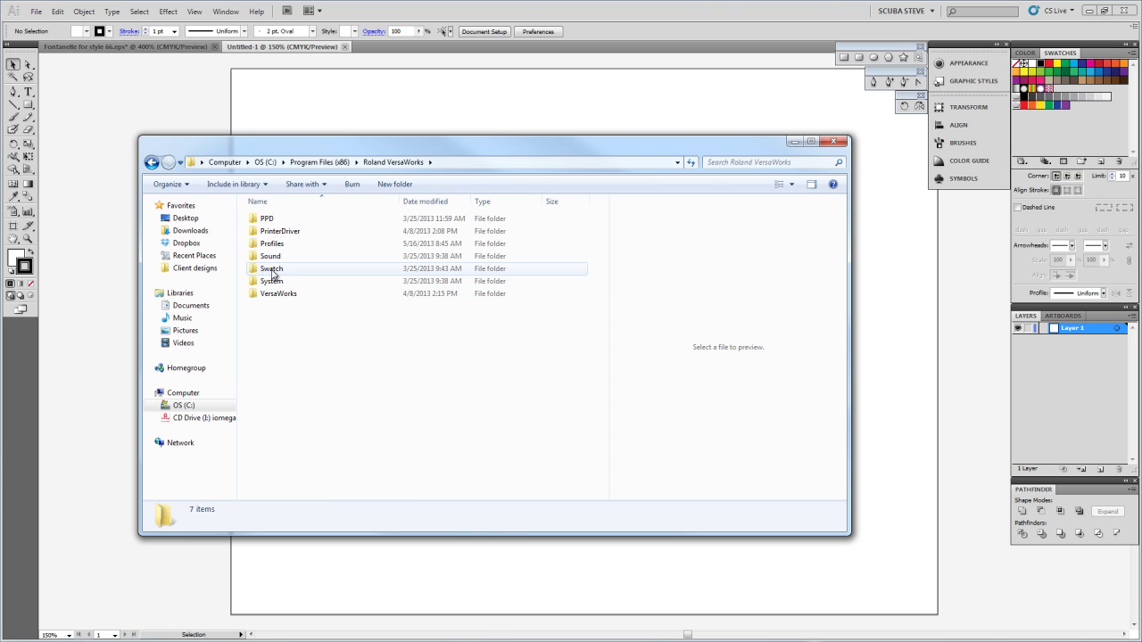
Open the Swatch\Illustrator folder holding the seven Roland swatch library files.
double_click(272, 269)
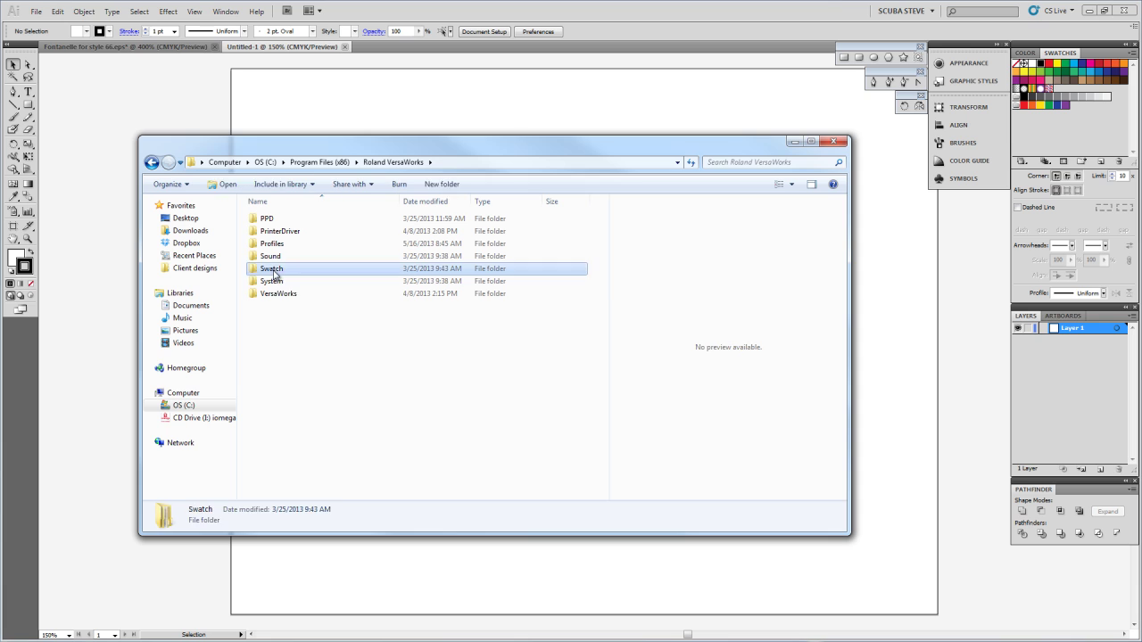
double_click(272, 221)
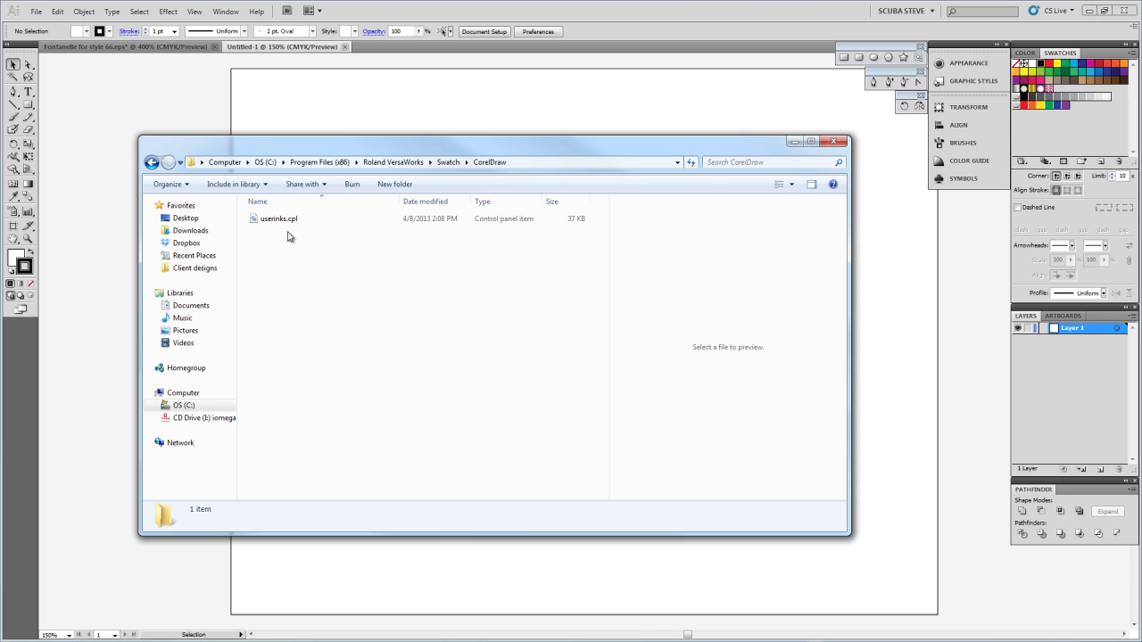
click(151, 163)
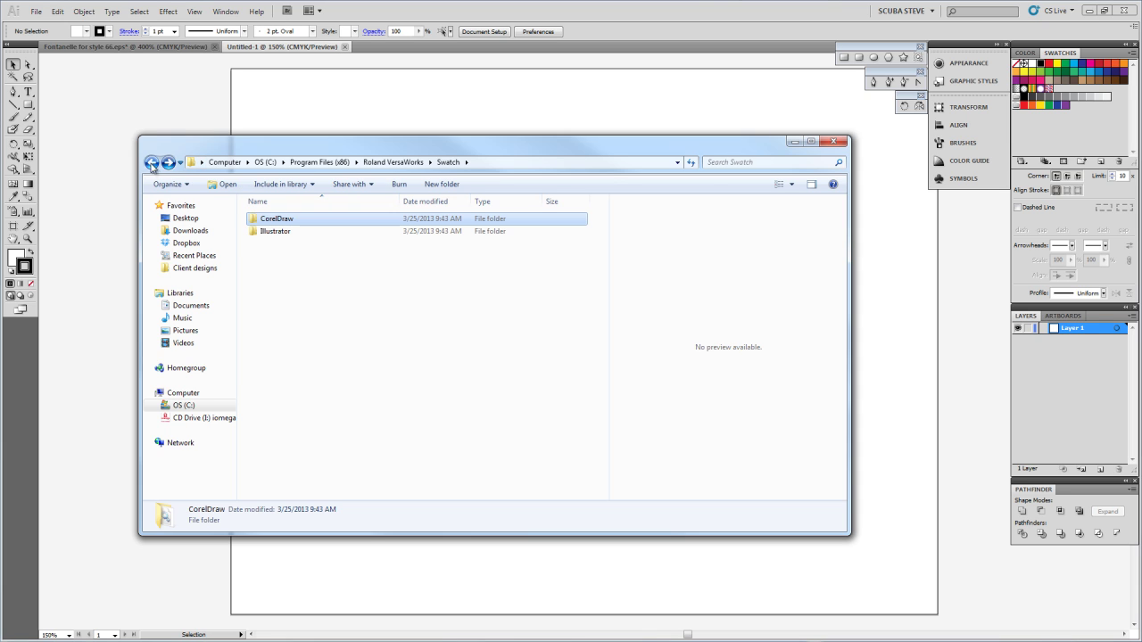
double_click(267, 232)
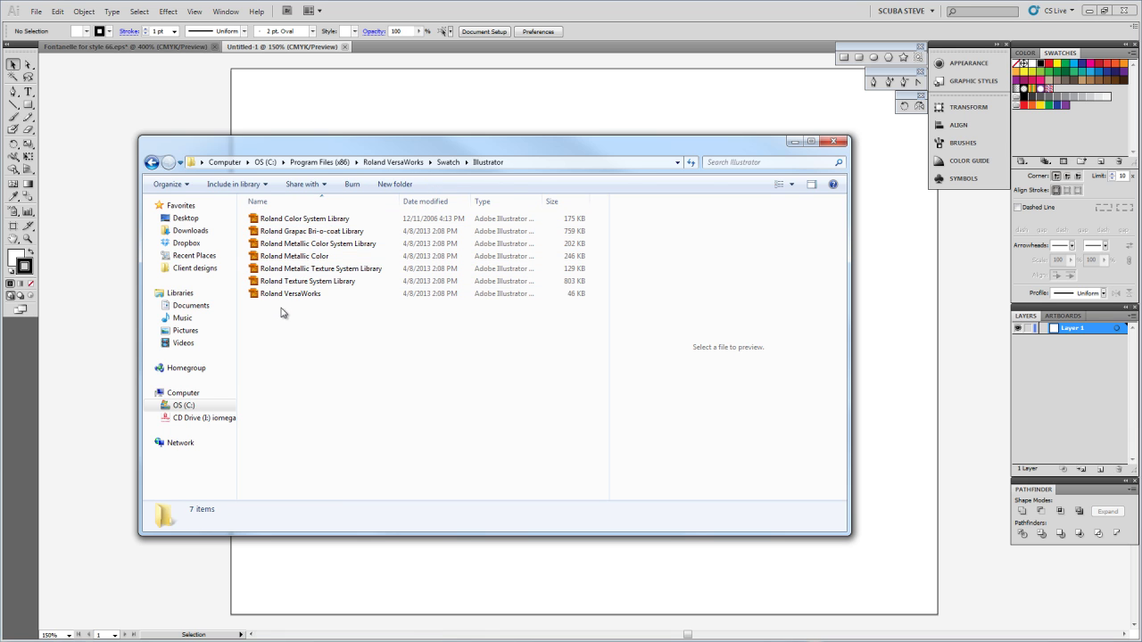
Copy all seven Roland swatch library files.
drag(292, 317, 254, 210)
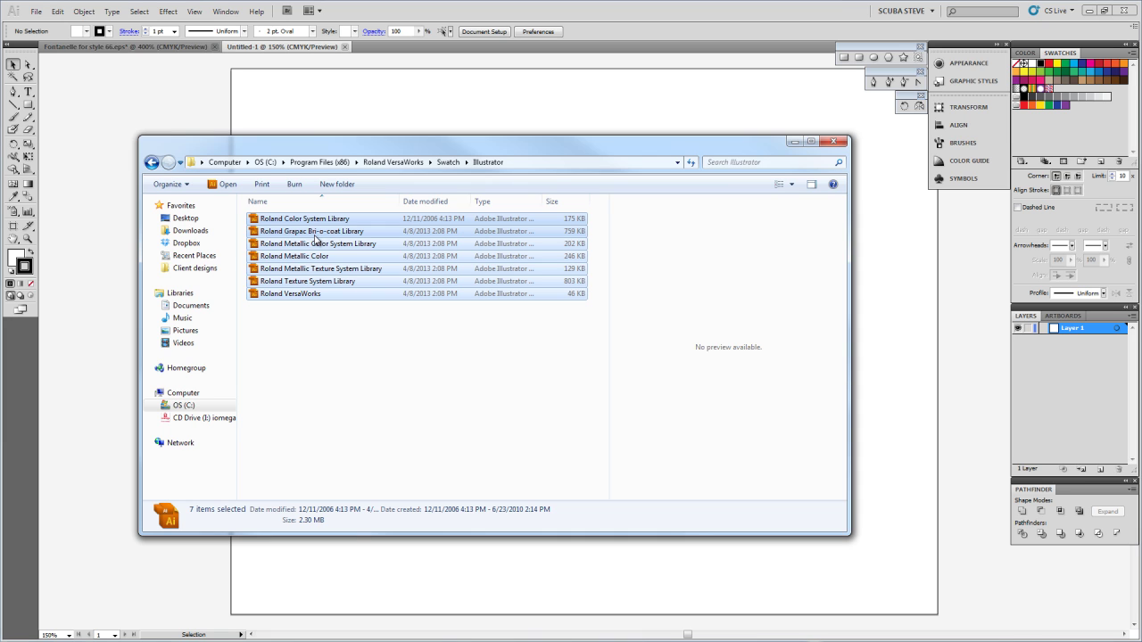
double_click(315, 242)
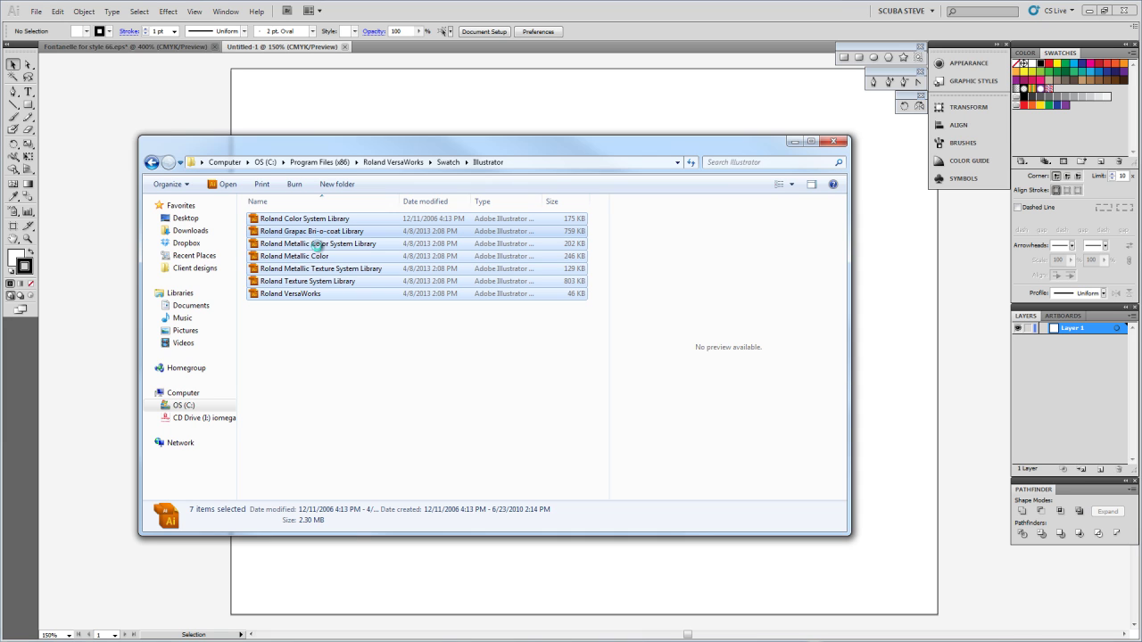
right_click(317, 282)
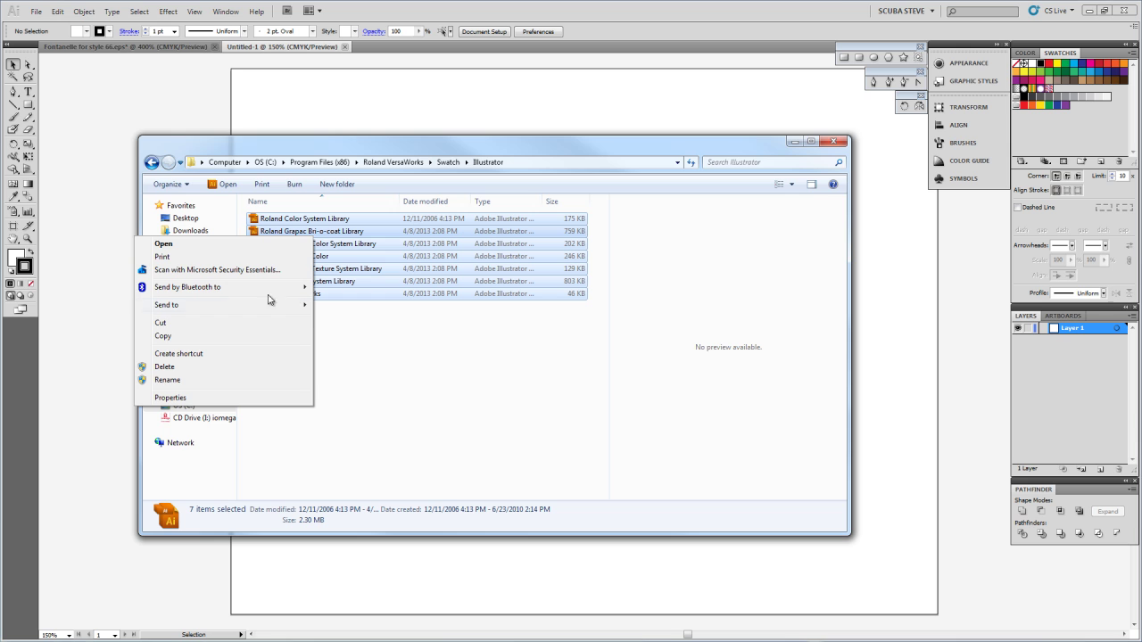
click(178, 336)
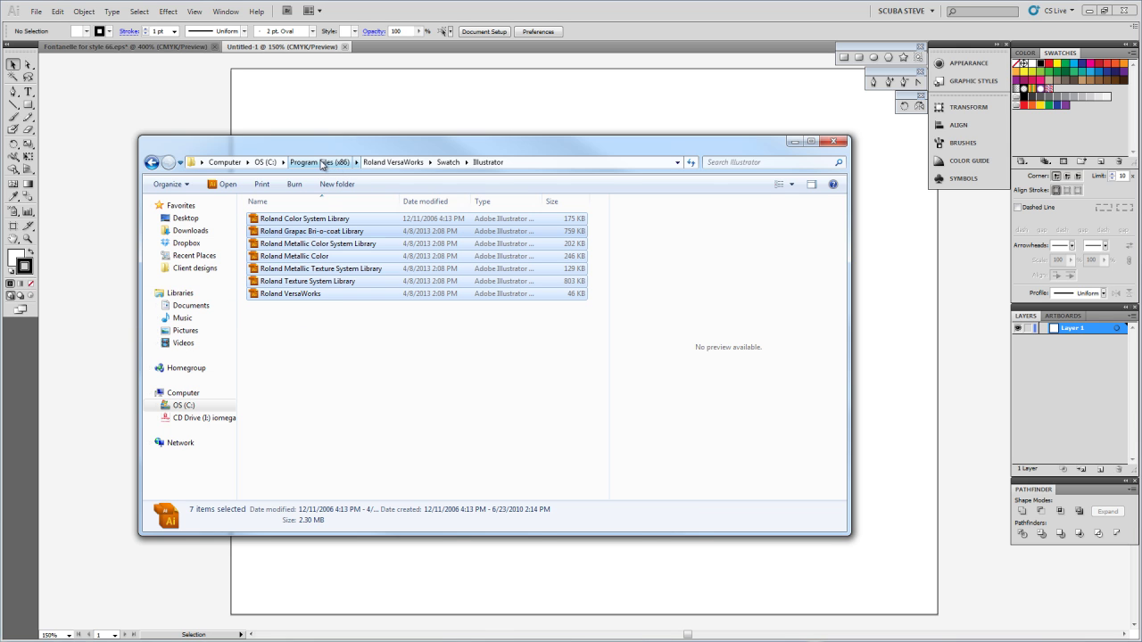
Go to Program Files (x86)\Adobe\Adobe Illustrator CS5.1\Presets\en_US\Swatches.
click(318, 164)
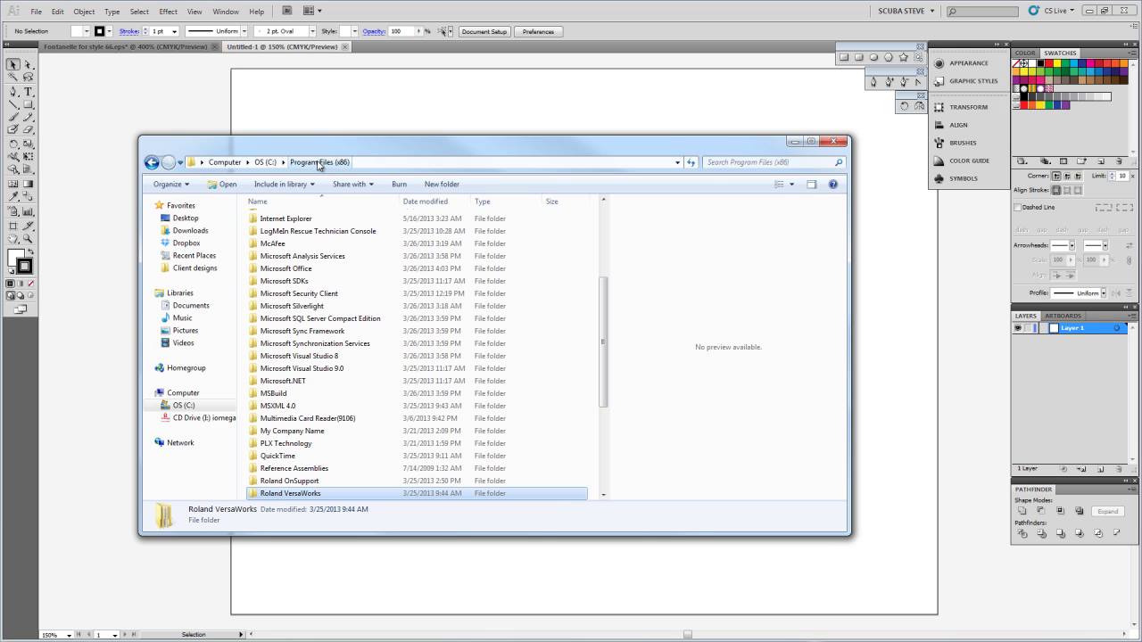
scroll(329, 396, up, 5)
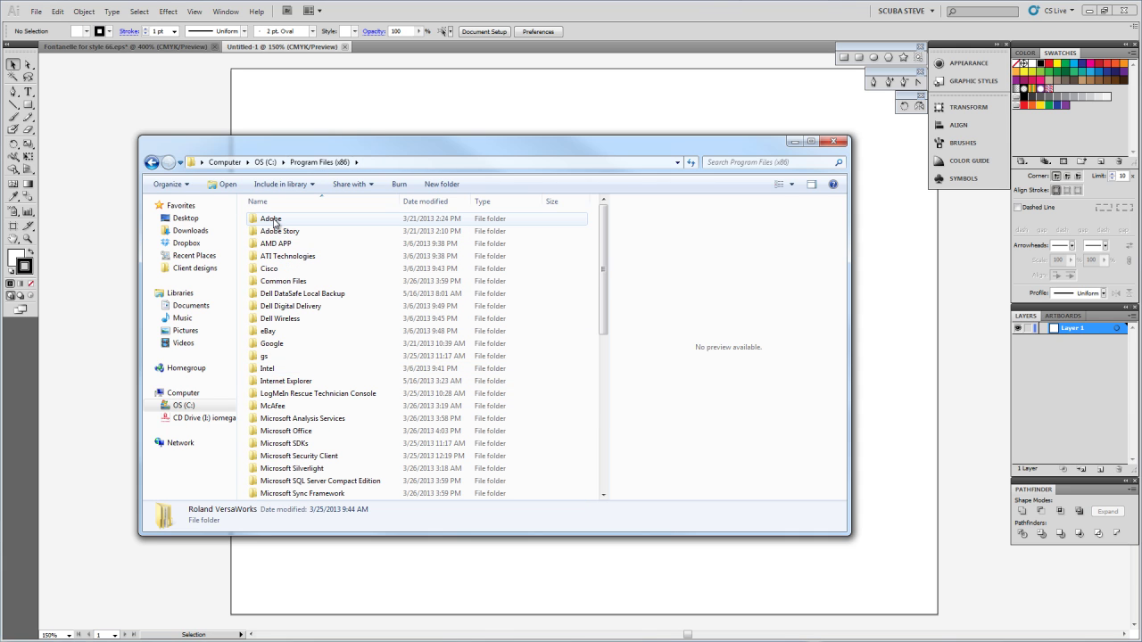
double_click(271, 219)
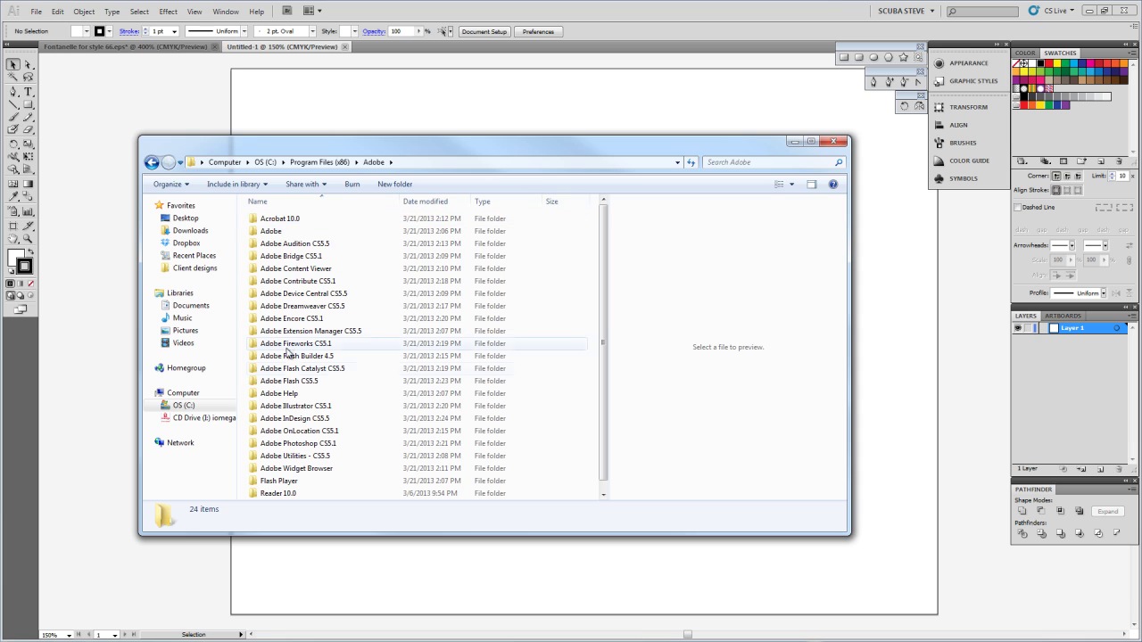
double_click(291, 408)
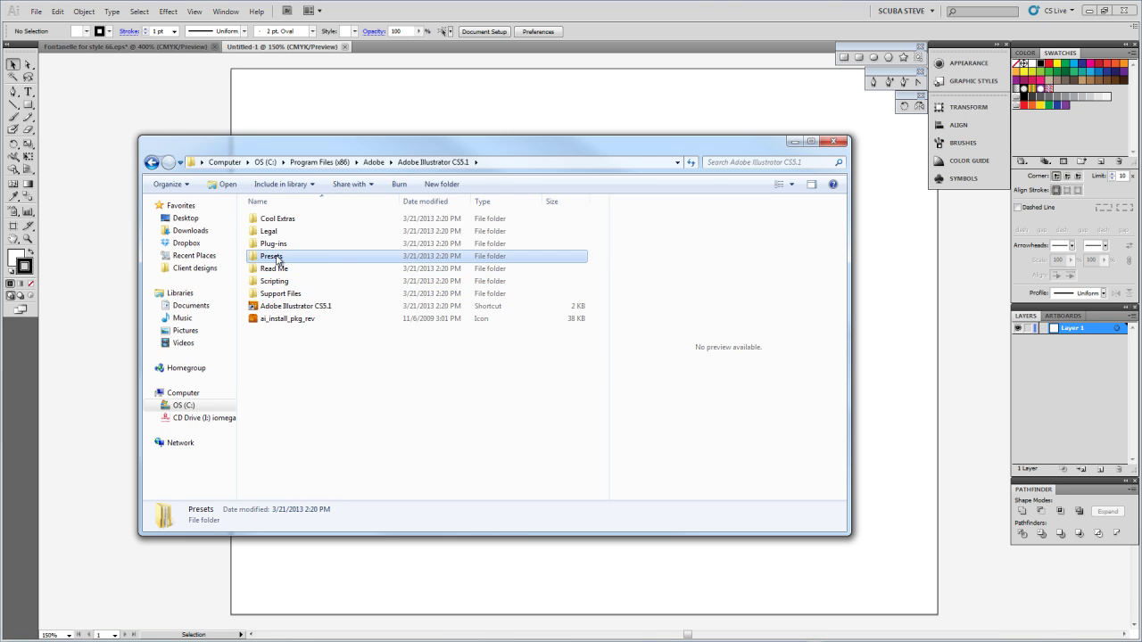
double_click(276, 259)
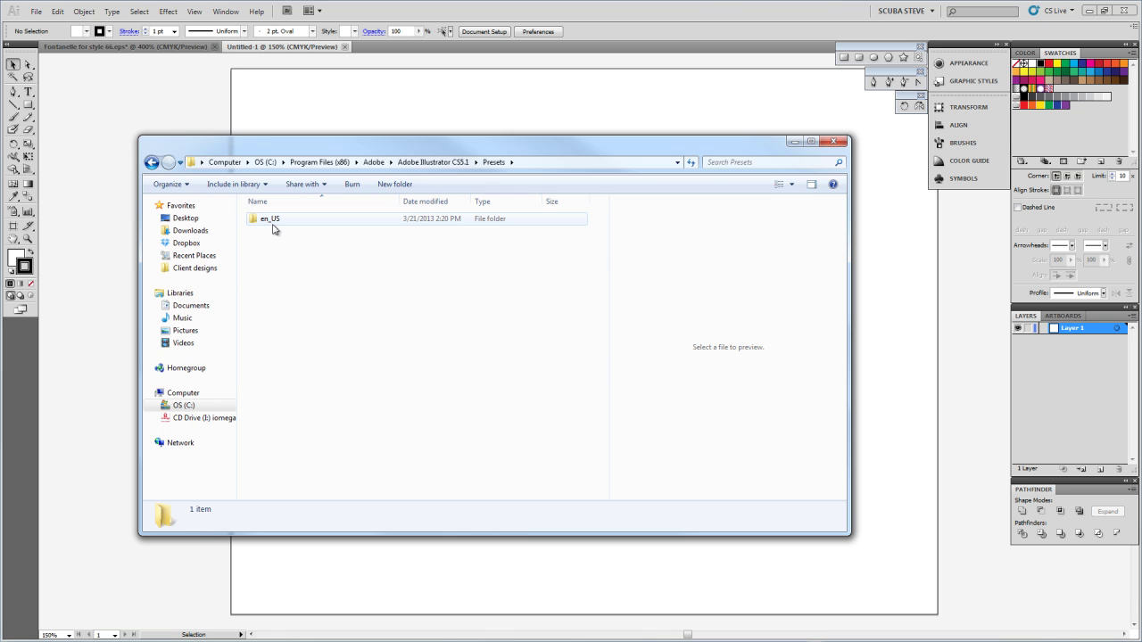
double_click(270, 220)
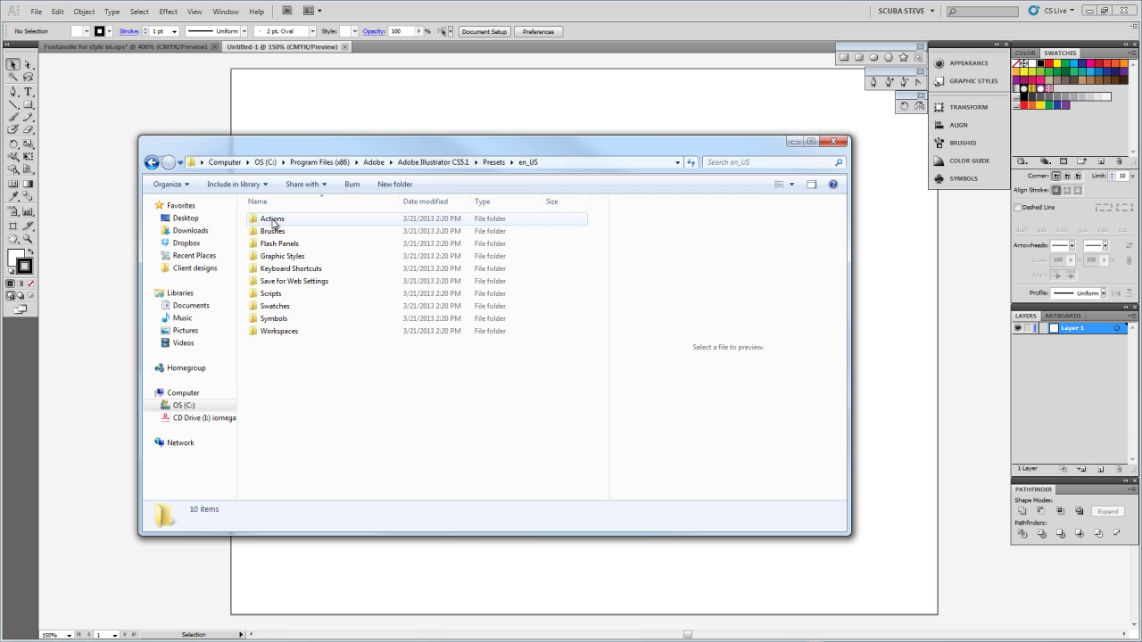
double_click(274, 307)
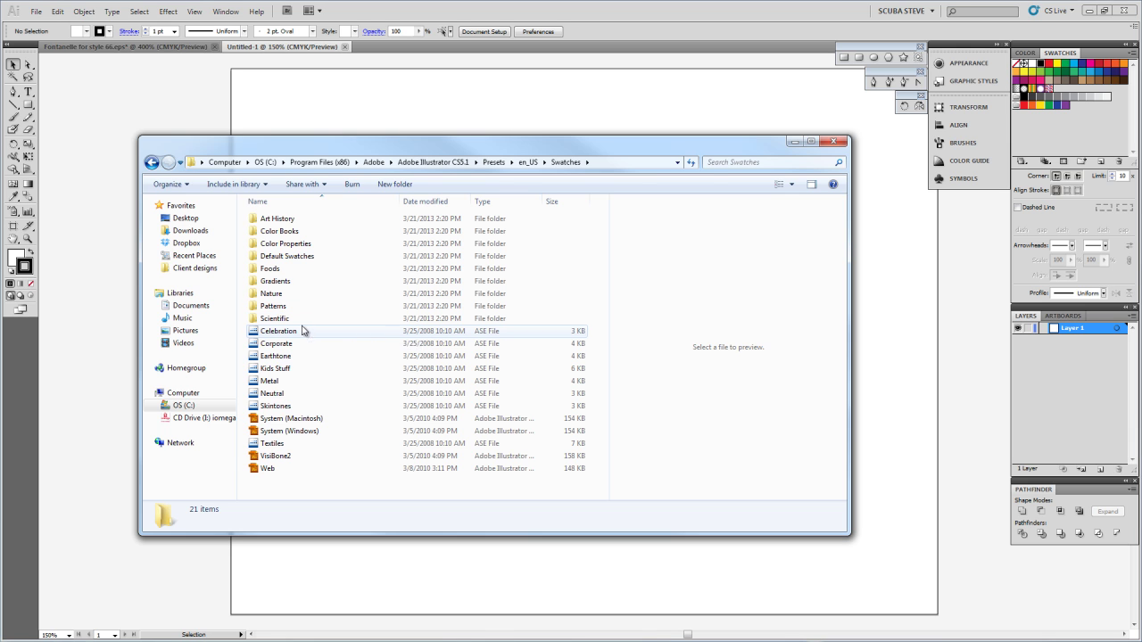
Paste the seven Roland files into the Swatches folder, granting administrator permission.
key(ctrl+v)
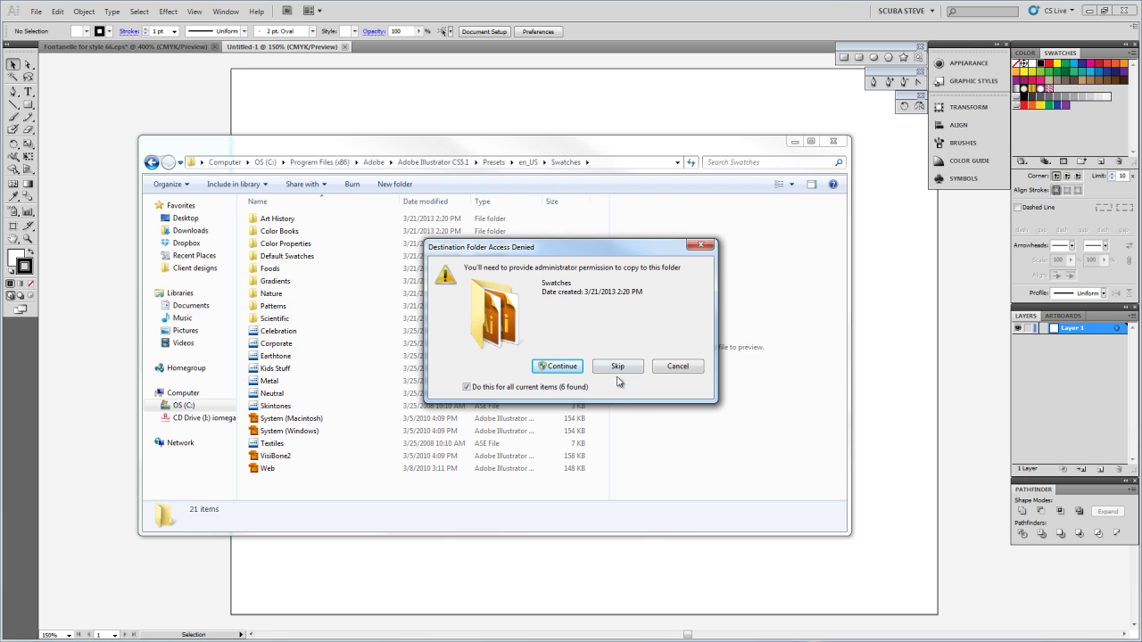
click(563, 366)
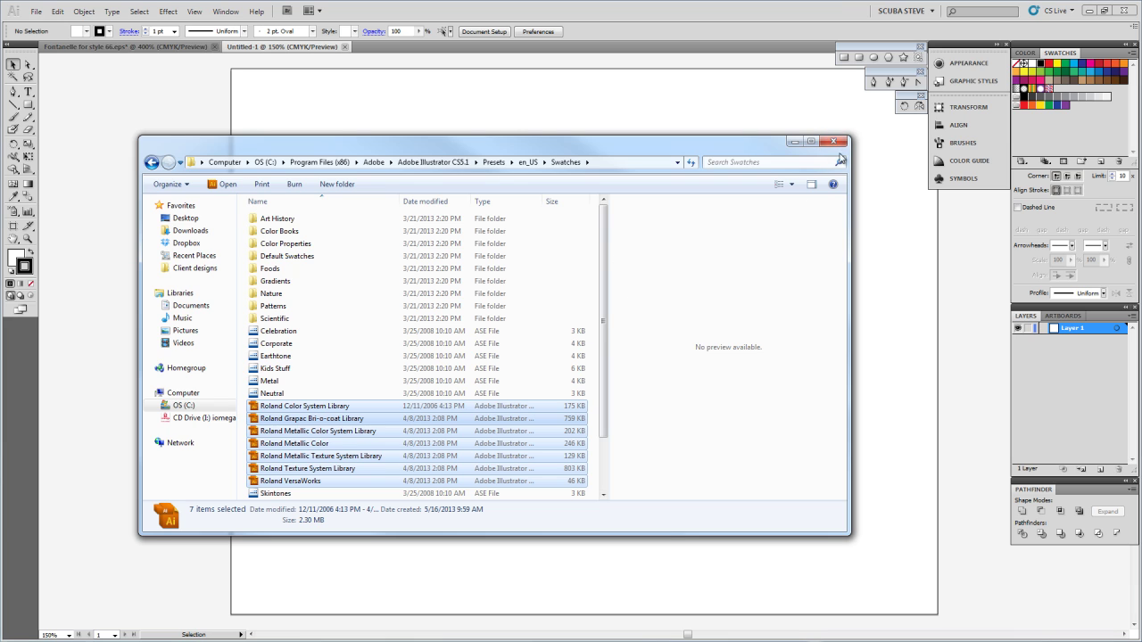
Close Explorer, load the Roland VersaWorks swatch library, and move its panel lower.
click(832, 141)
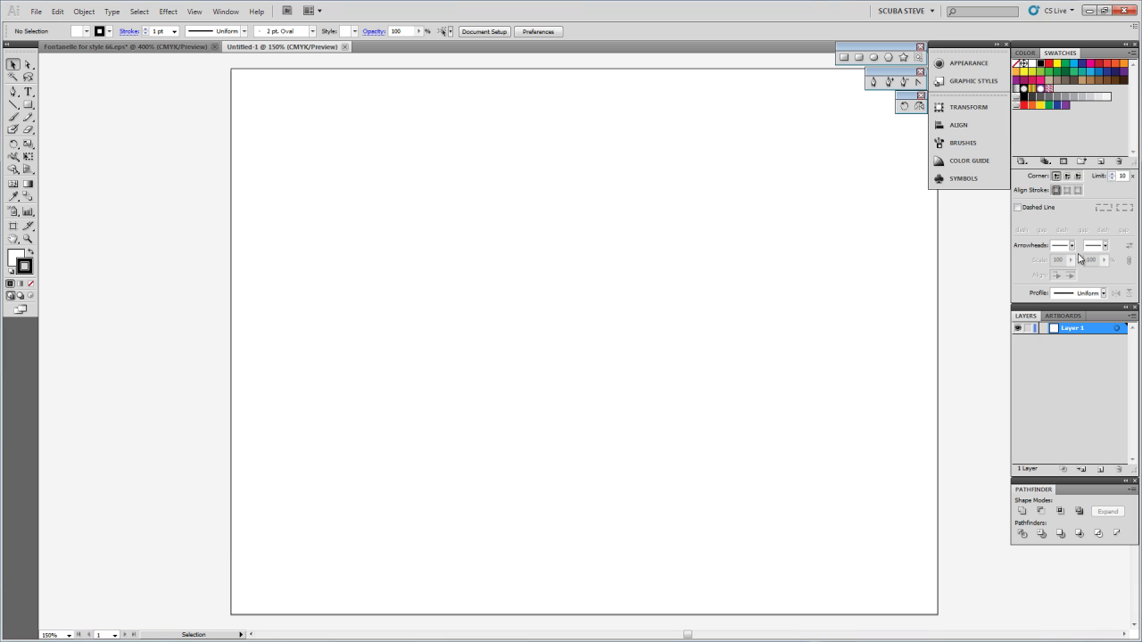
click(1134, 56)
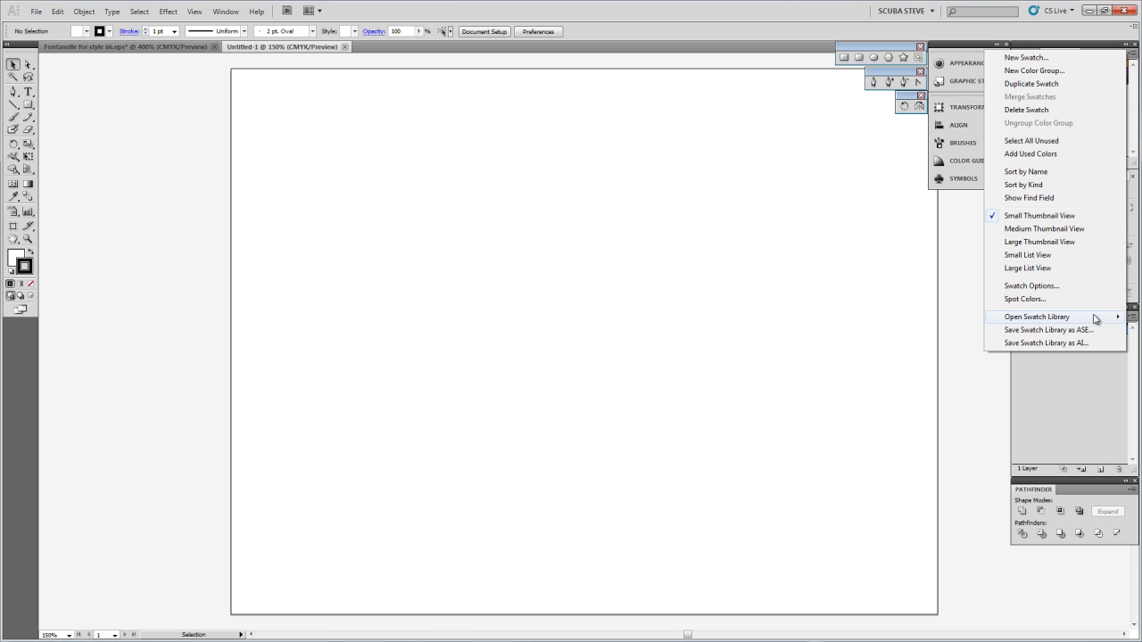
mouse_move(1094, 321)
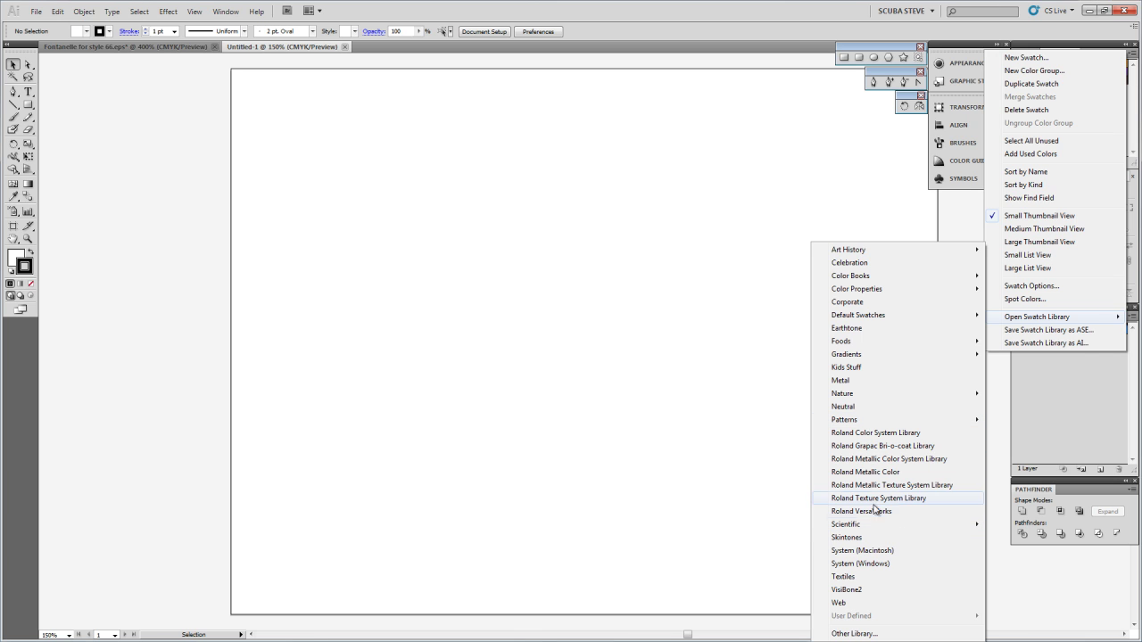
click(866, 512)
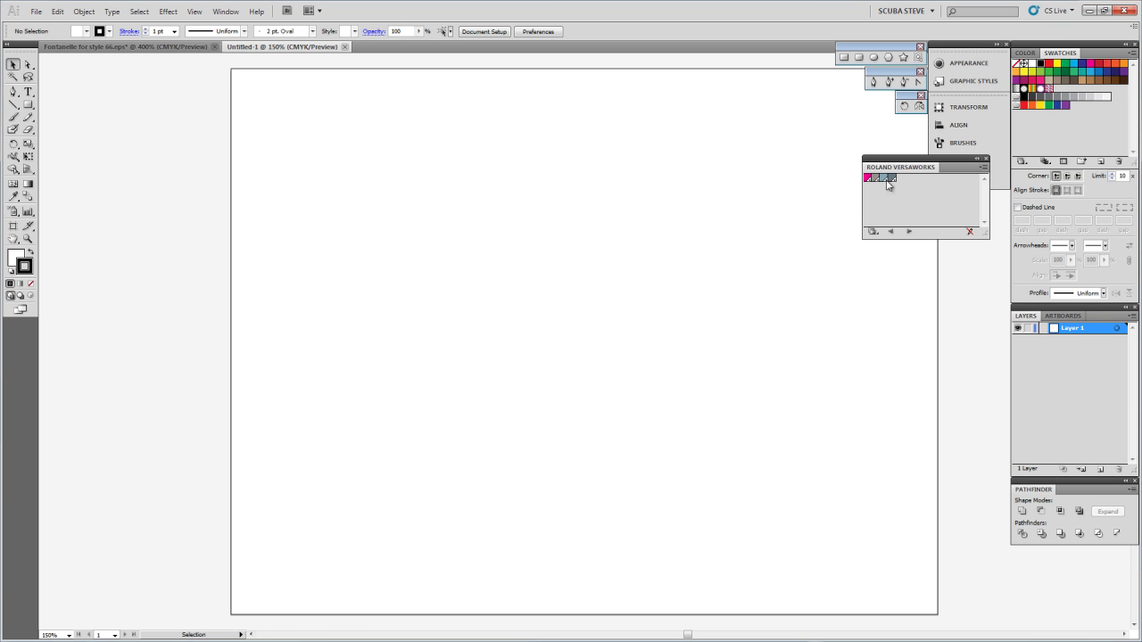
drag(898, 162, 919, 197)
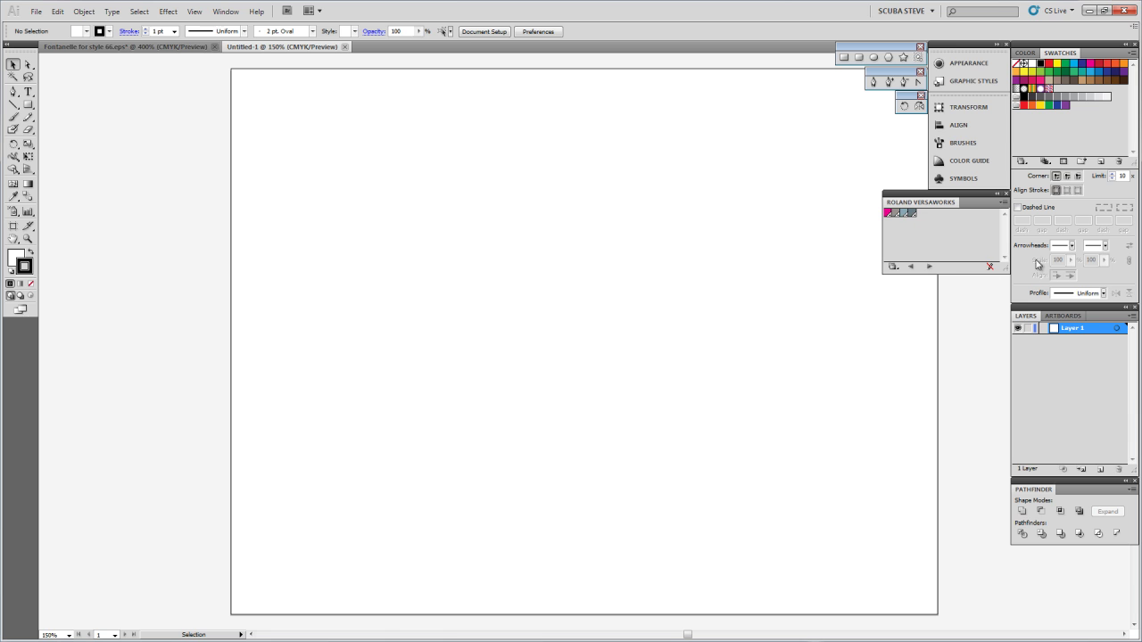
Load the Roland Color System Library beside VersaWorks and stretch the panel taller.
click(1133, 55)
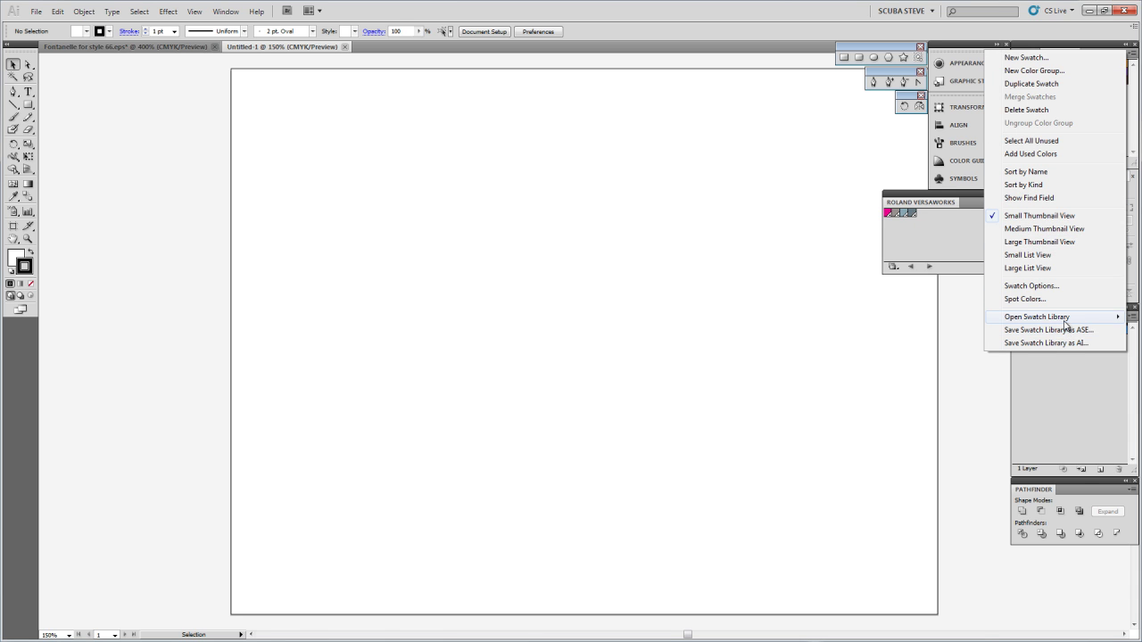
mouse_move(1065, 323)
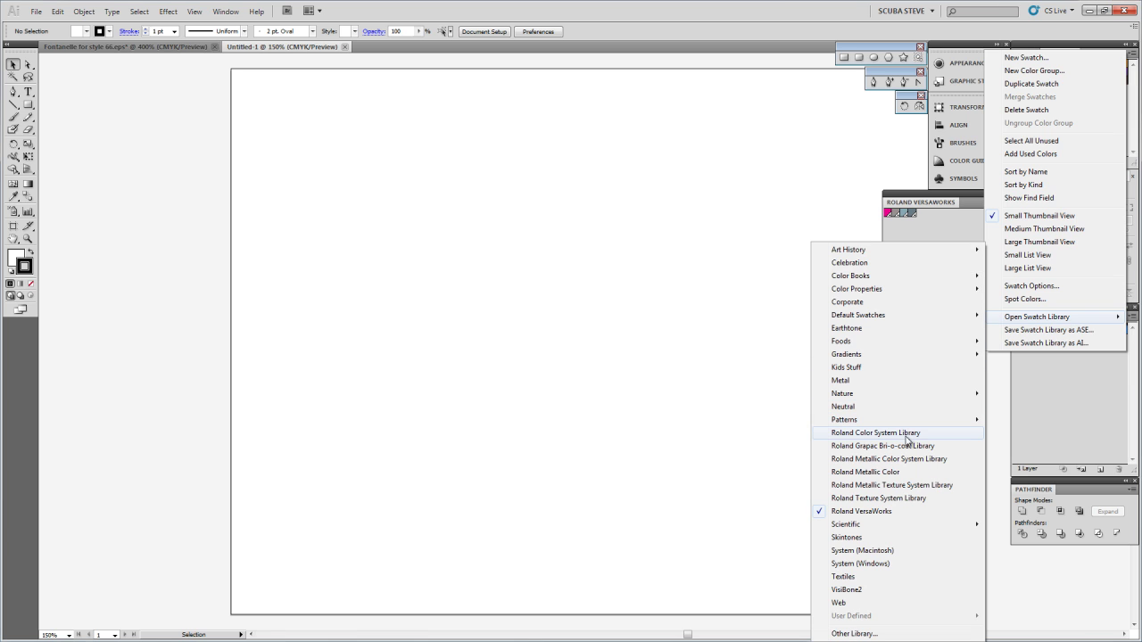
click(906, 438)
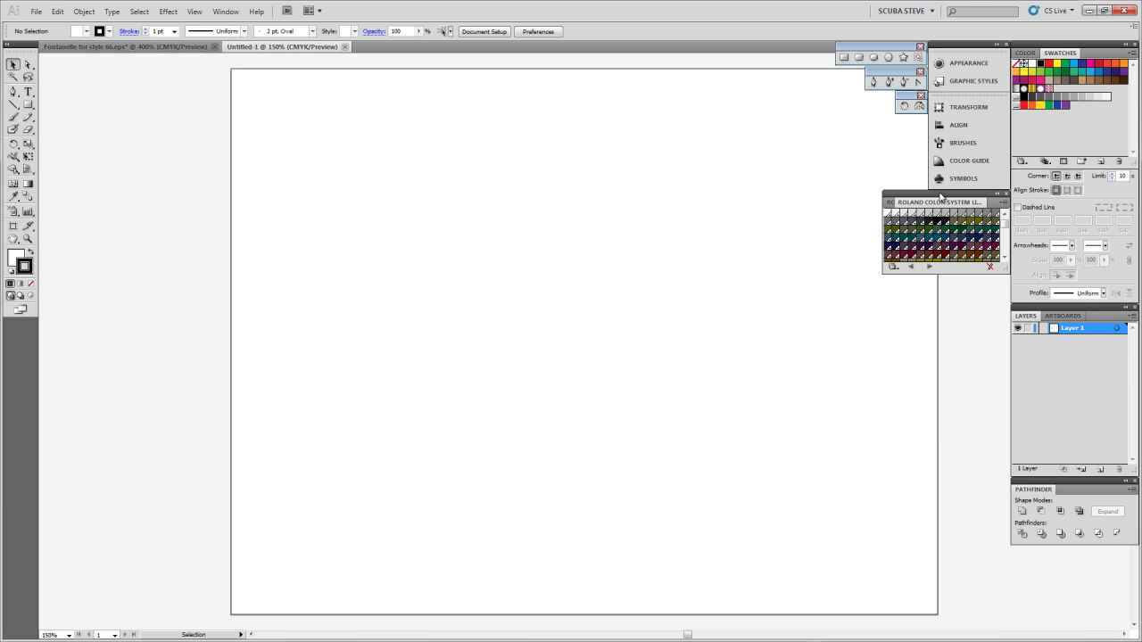
click(889, 203)
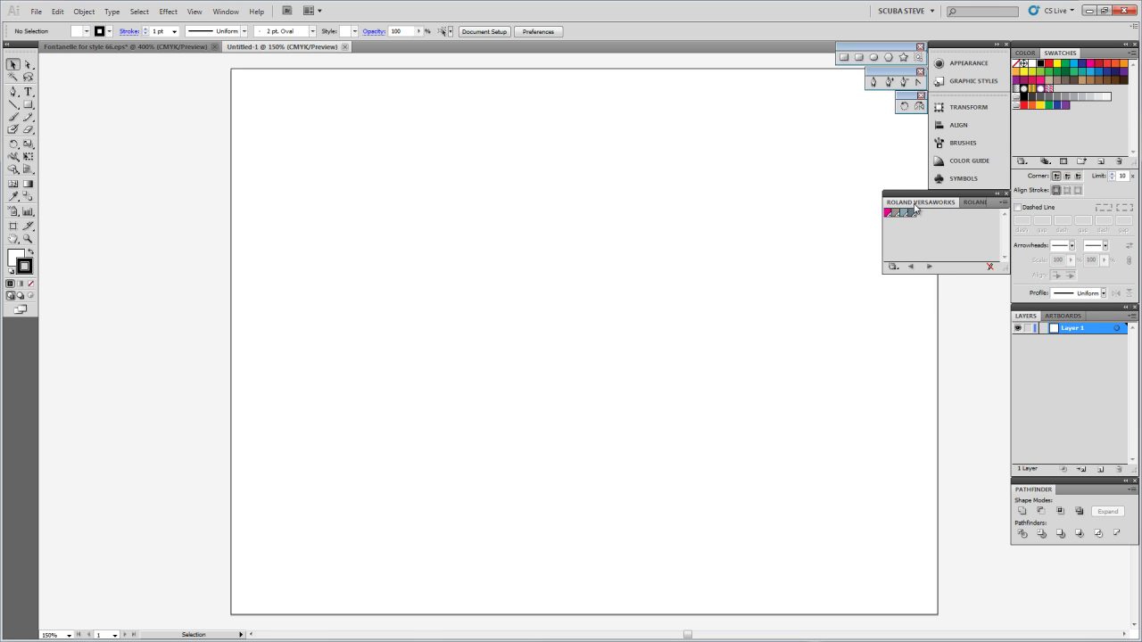
click(973, 205)
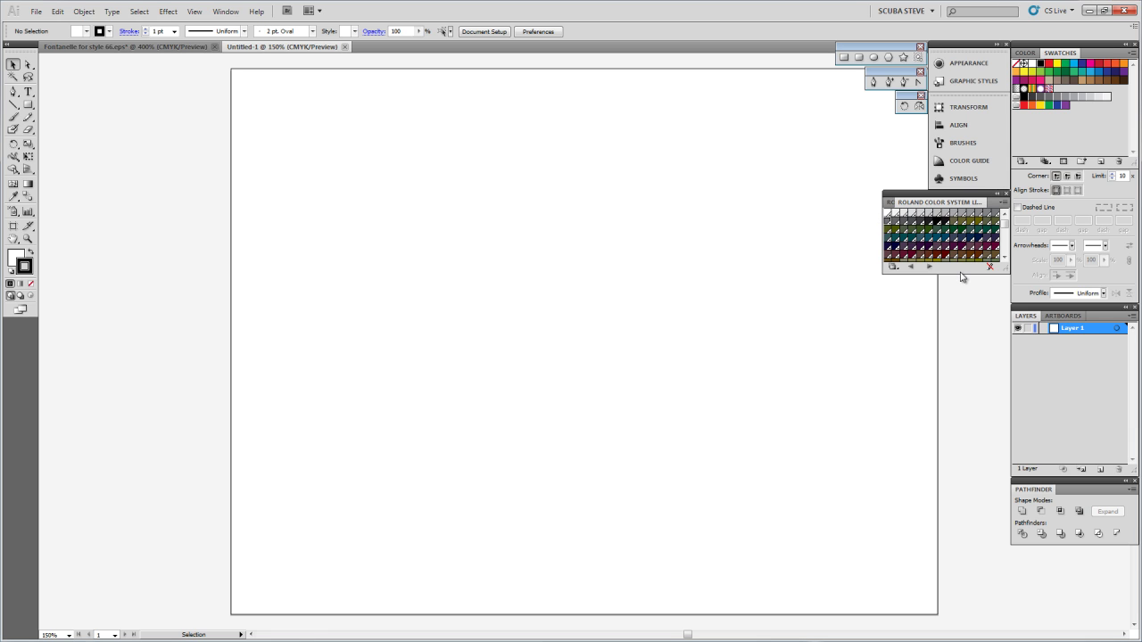
drag(961, 271, 971, 545)
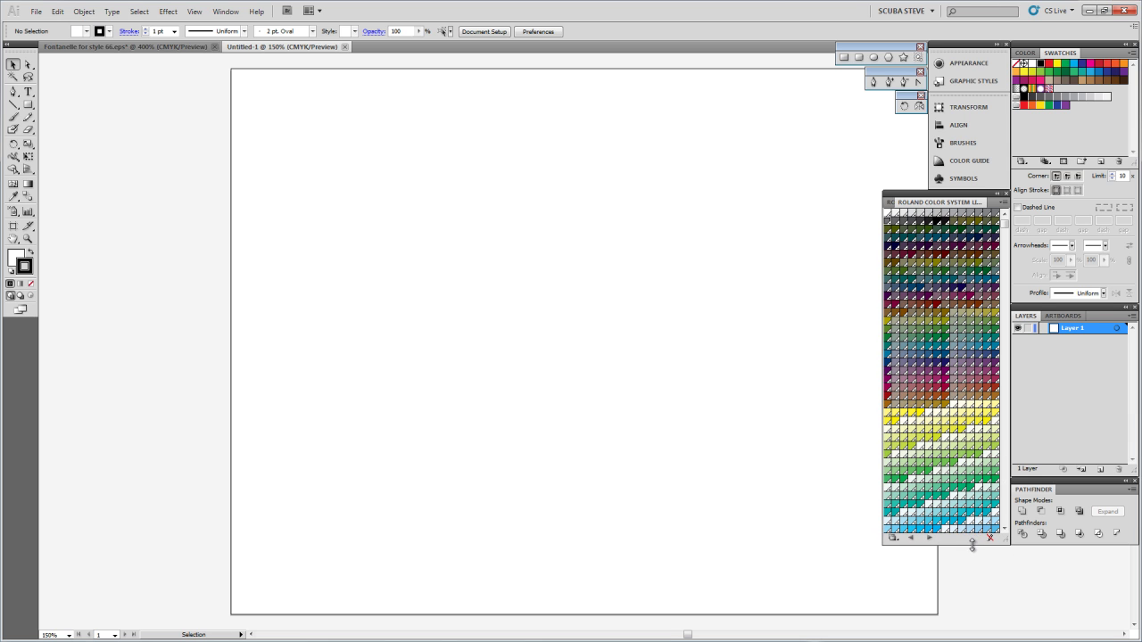
click(889, 203)
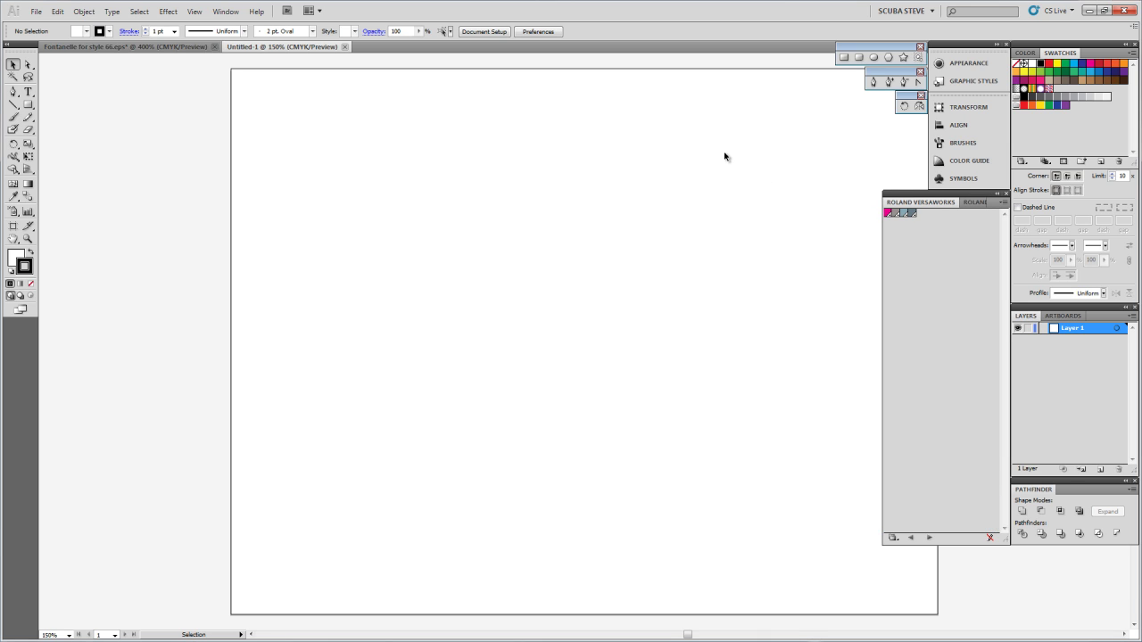